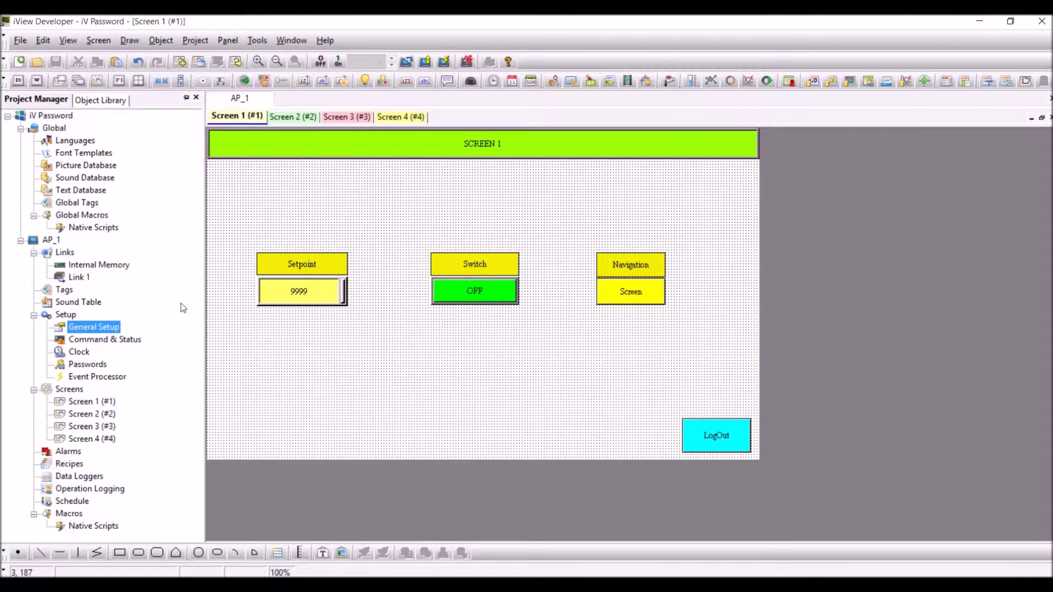
Step: In General Setup, enable Change User Level with Idle User Level 0 and Idle Time 10
double_click(104, 327)
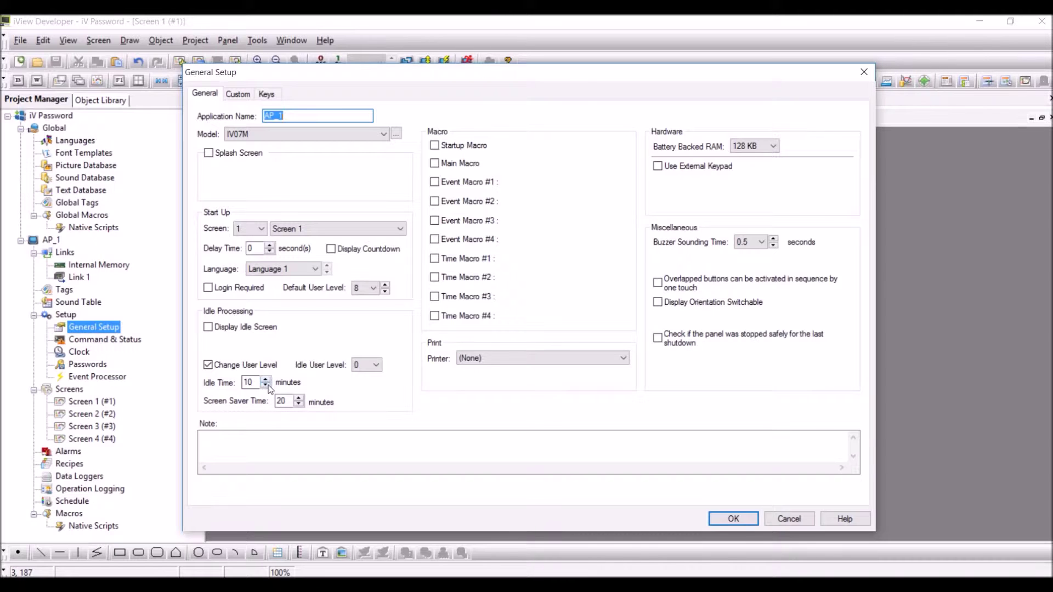
left_click(727, 520)
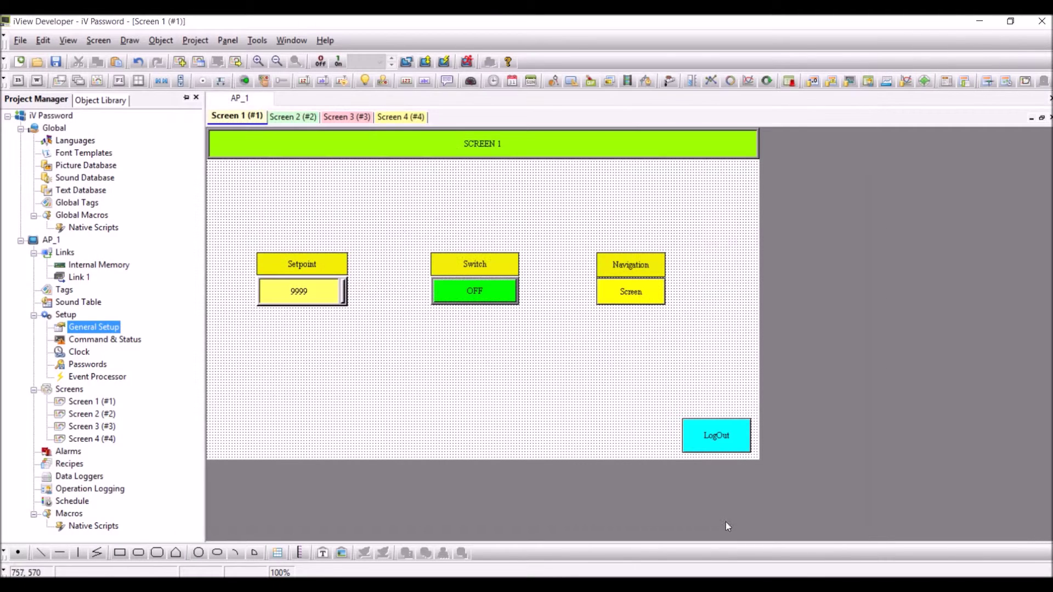
Step: Set passwords for user levels 1–8, keeping the login keypad pop-up enabled
double_click(92, 367)
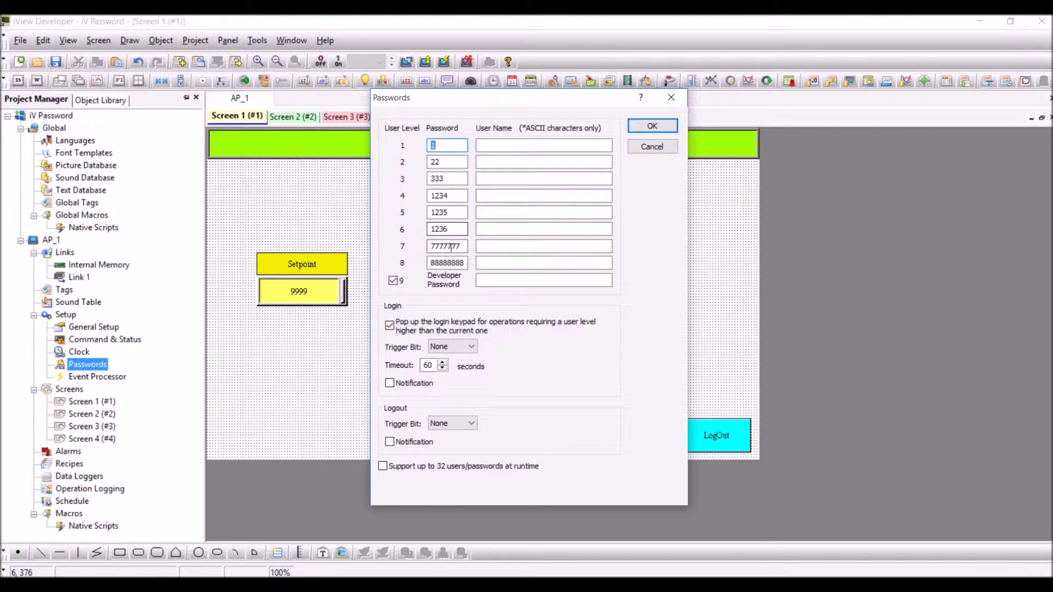
left_click(655, 127)
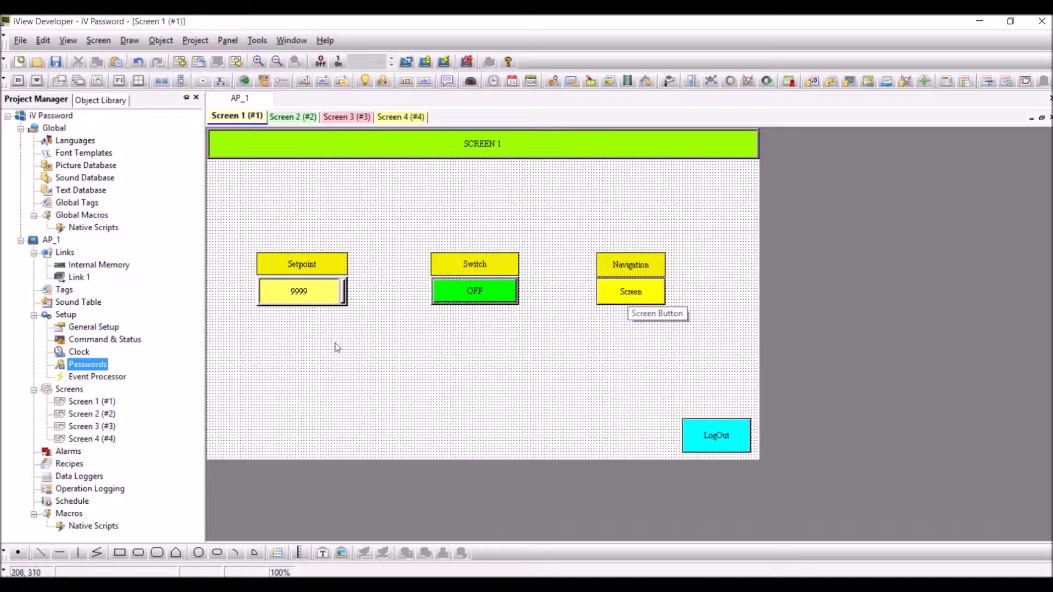
Step: Enable the 9999 Setpoint entry by user level, with lowest enabling level 4
double_click(301, 296)
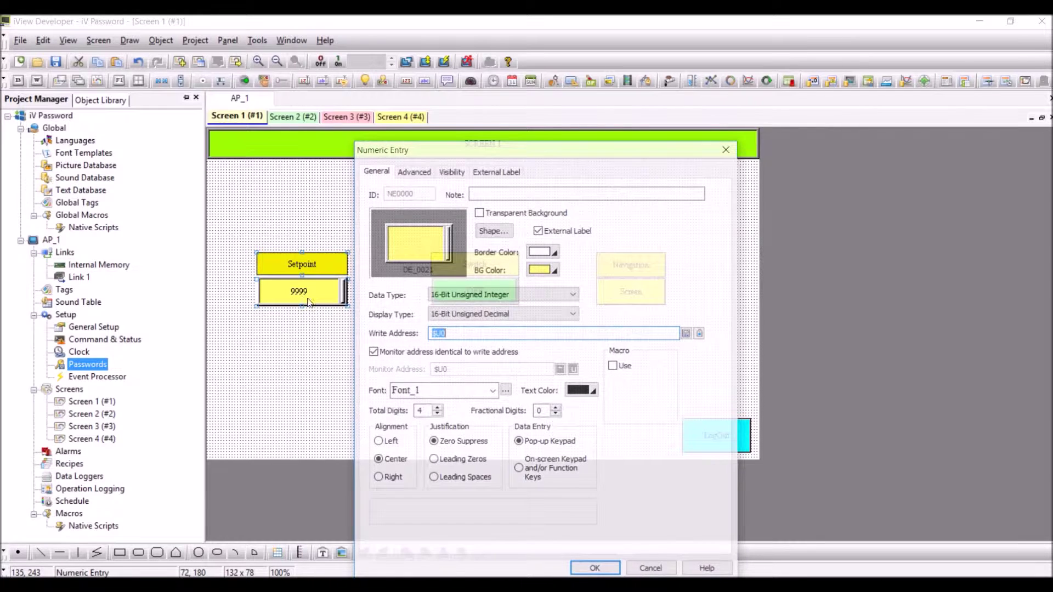
left_click(415, 173)
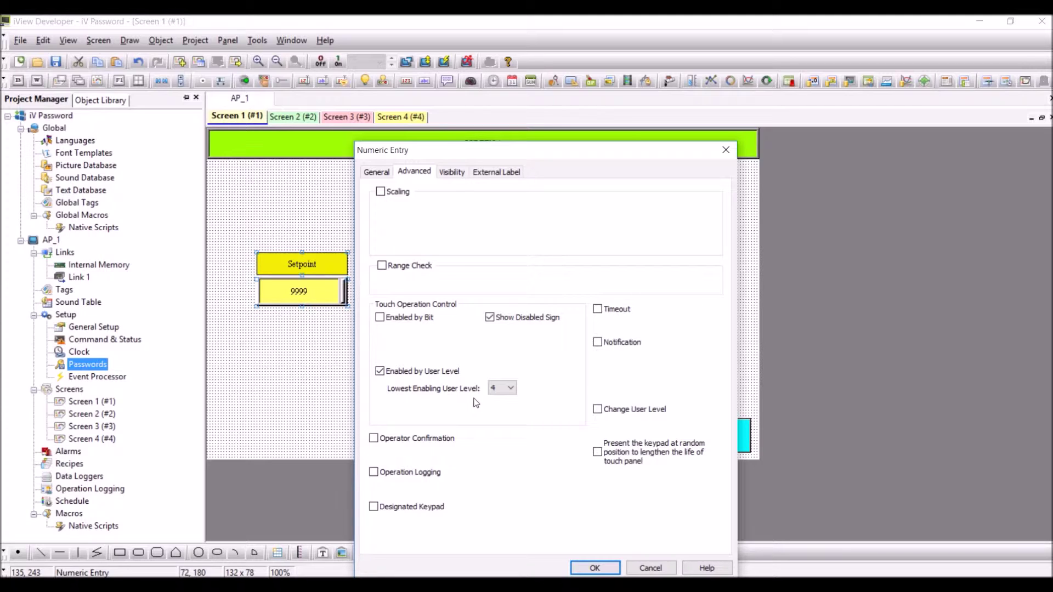
left_click(597, 571)
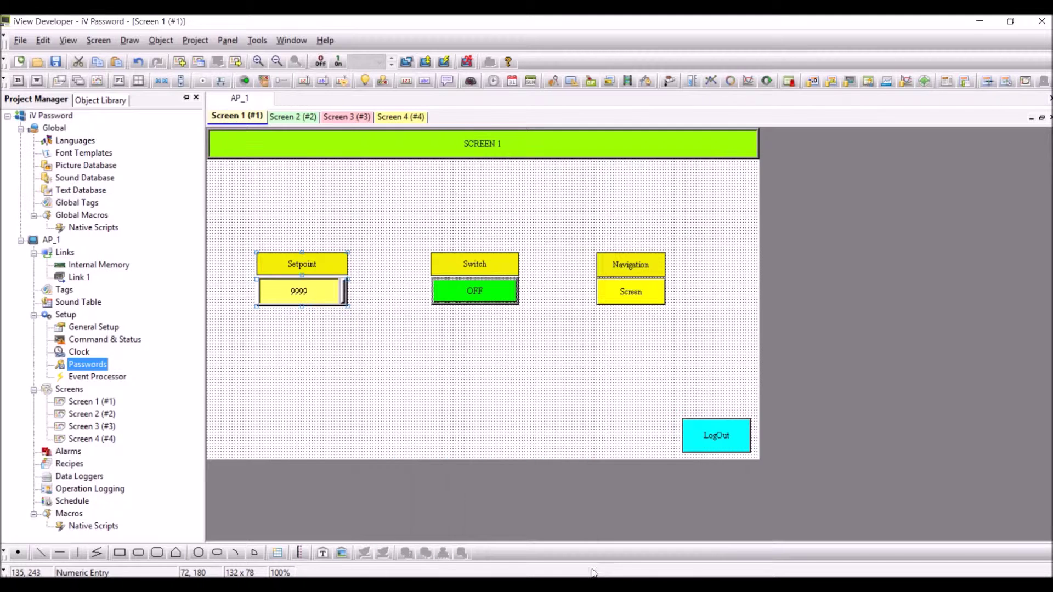
left_click(476, 290)
Step: Enable the OFF bit button by user level, with lowest enabling level 5
double_click(477, 291)
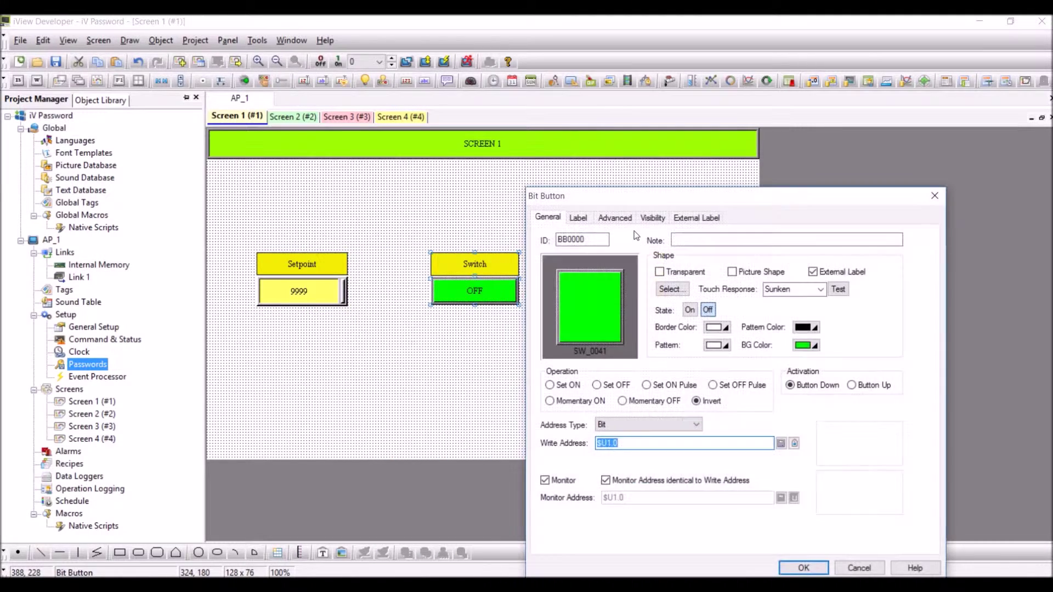
left_click(628, 220)
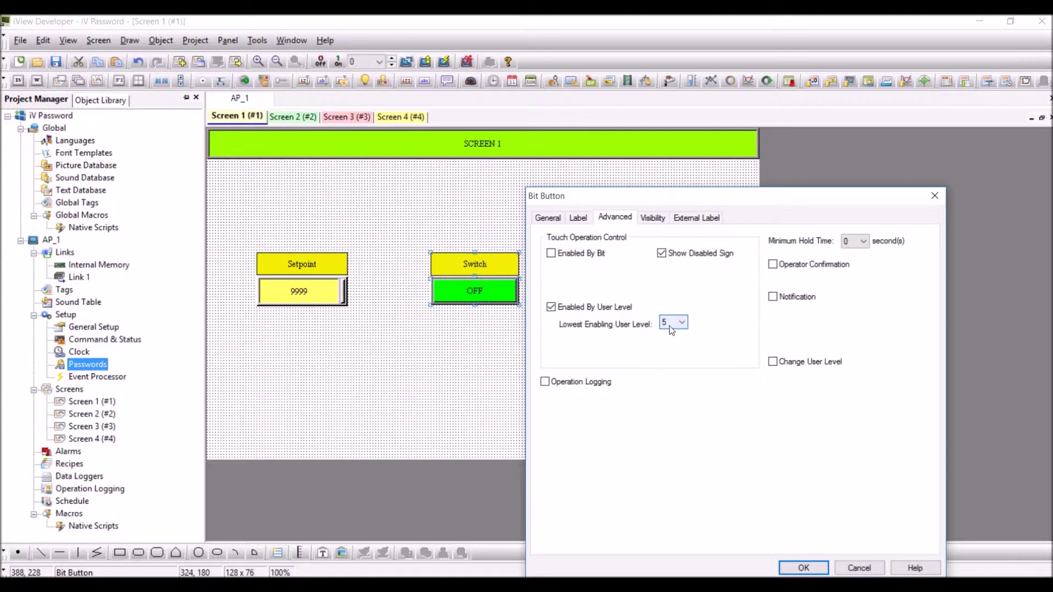
left_click(798, 566)
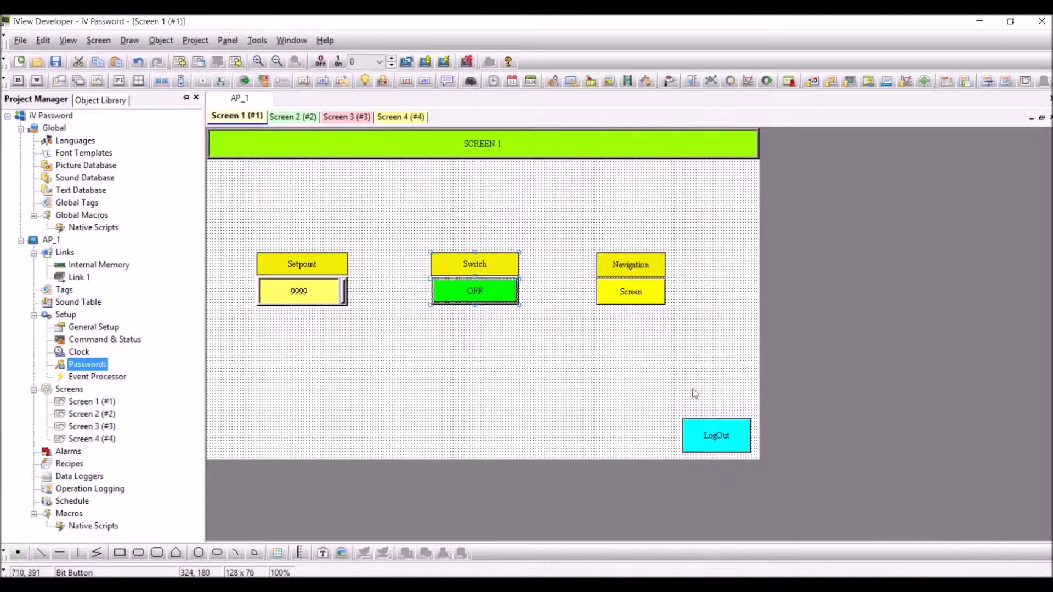
Step: Enable the Screen navigation button by user level, with lowest enabling level 6
double_click(625, 295)
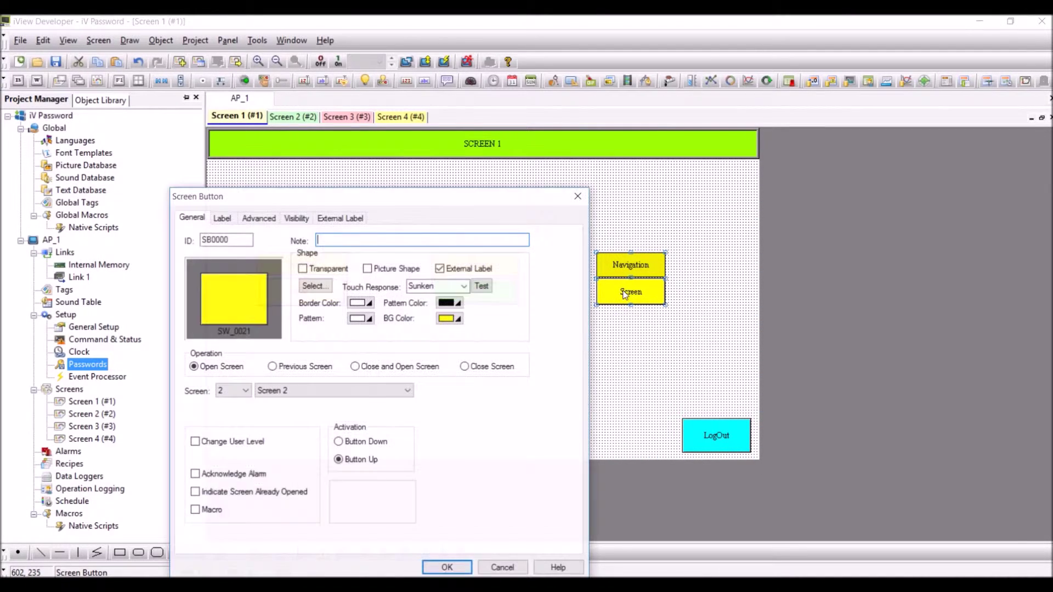
left_click(258, 218)
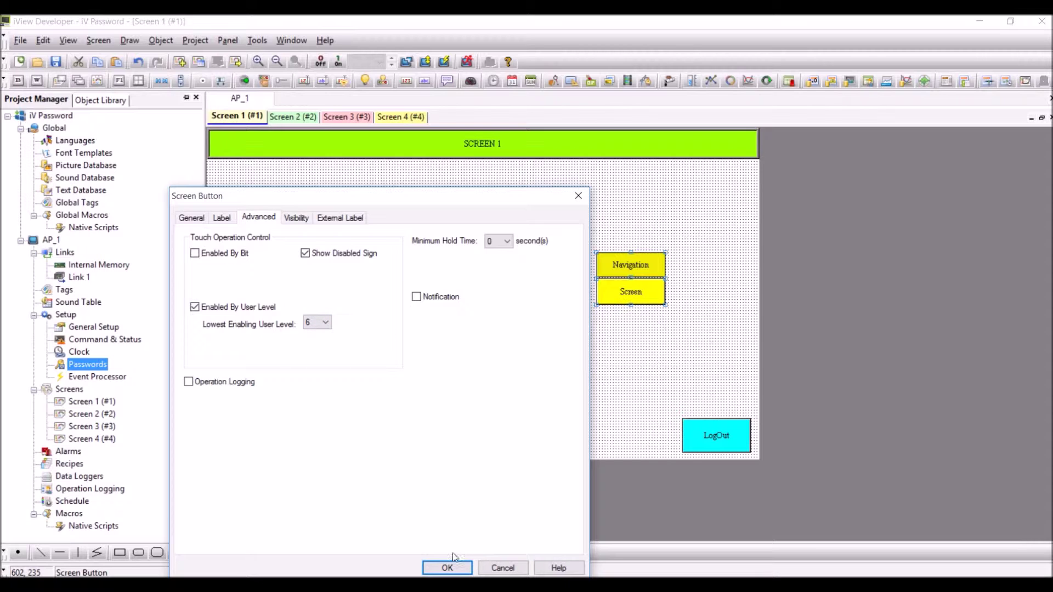
left_click(448, 568)
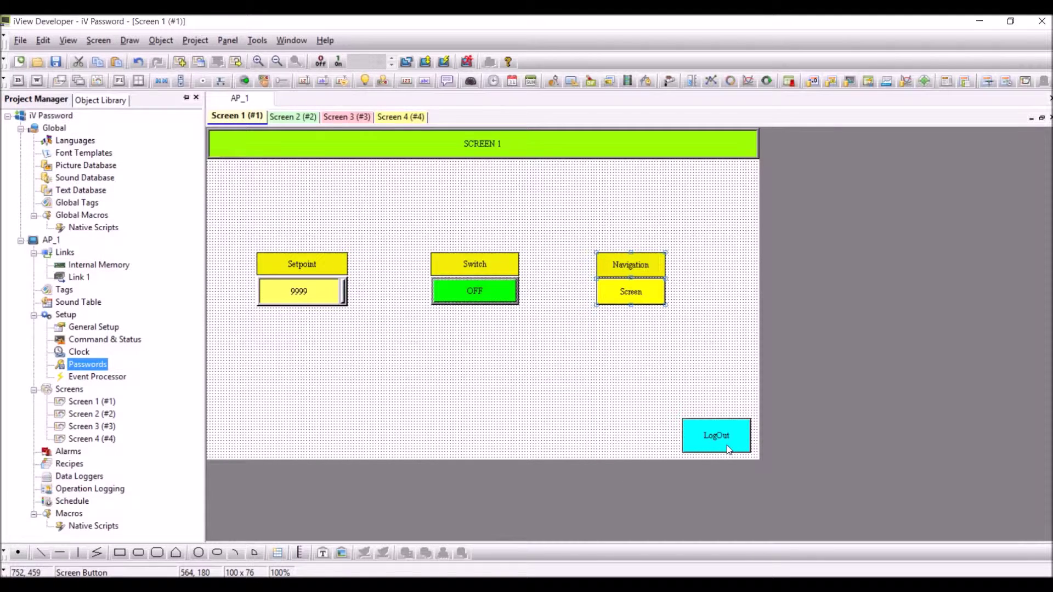
Step: Set the LogOut function button to category Password/Security with operation Log Out
left_click(164, 41)
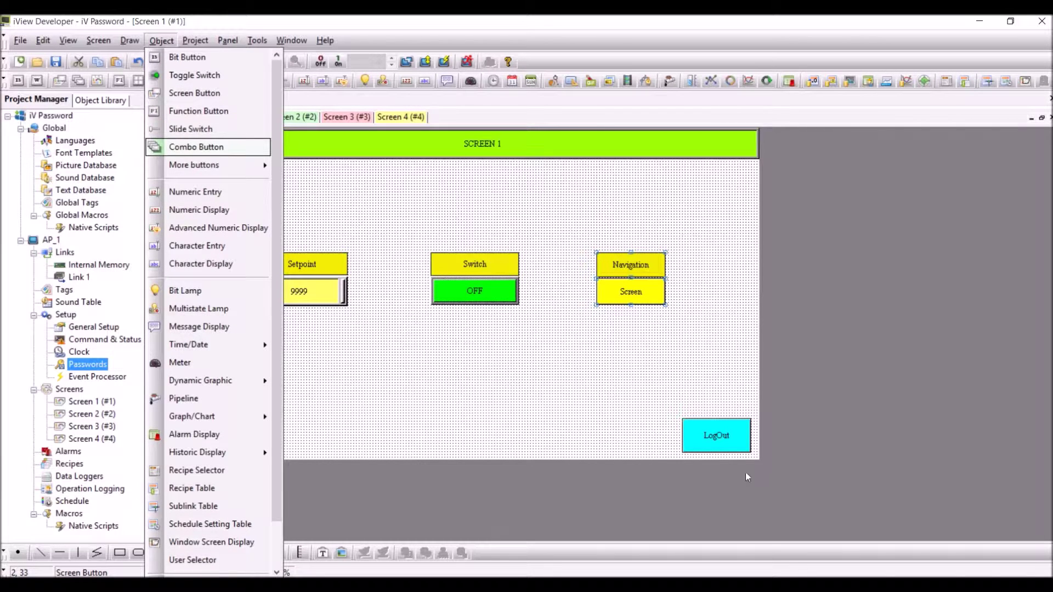
left_click(726, 445)
double_click(726, 445)
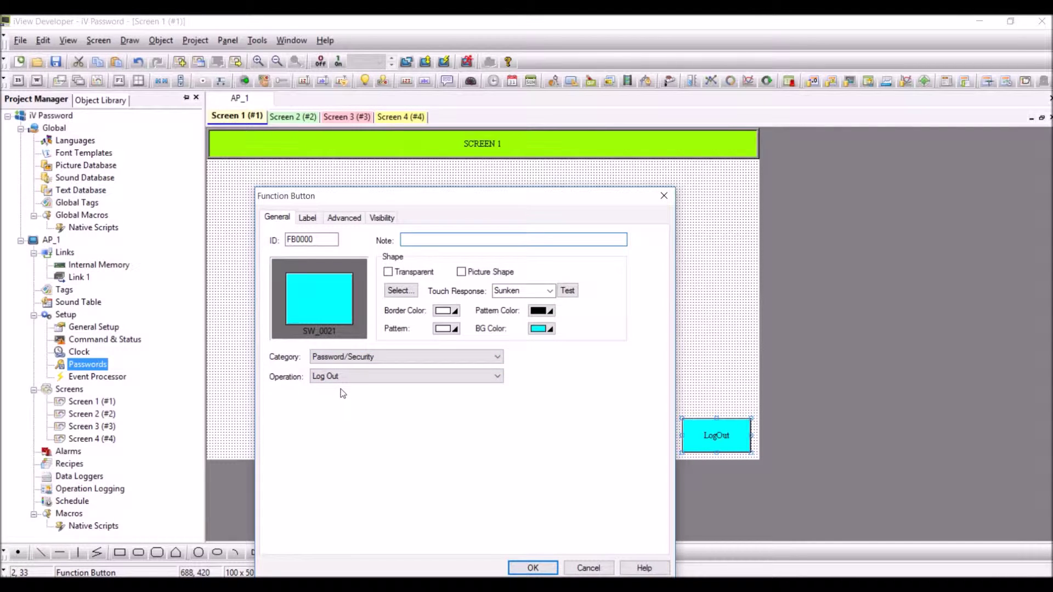
left_click(534, 568)
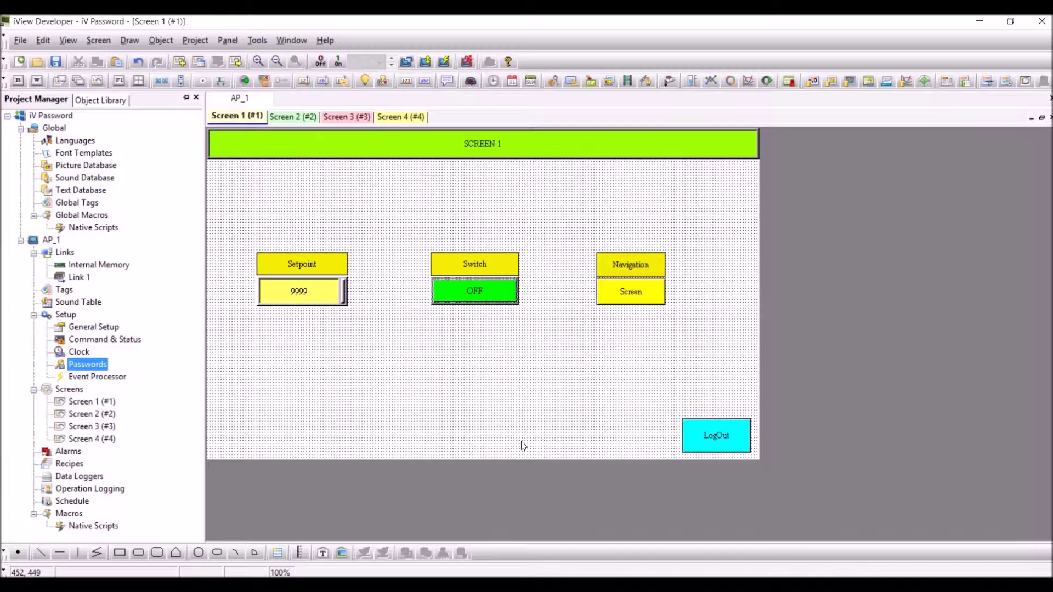
Step: Bring VNC Viewer's running panel forward and tap the Setpoint, raising a password prompt
mouse_move(604, 582)
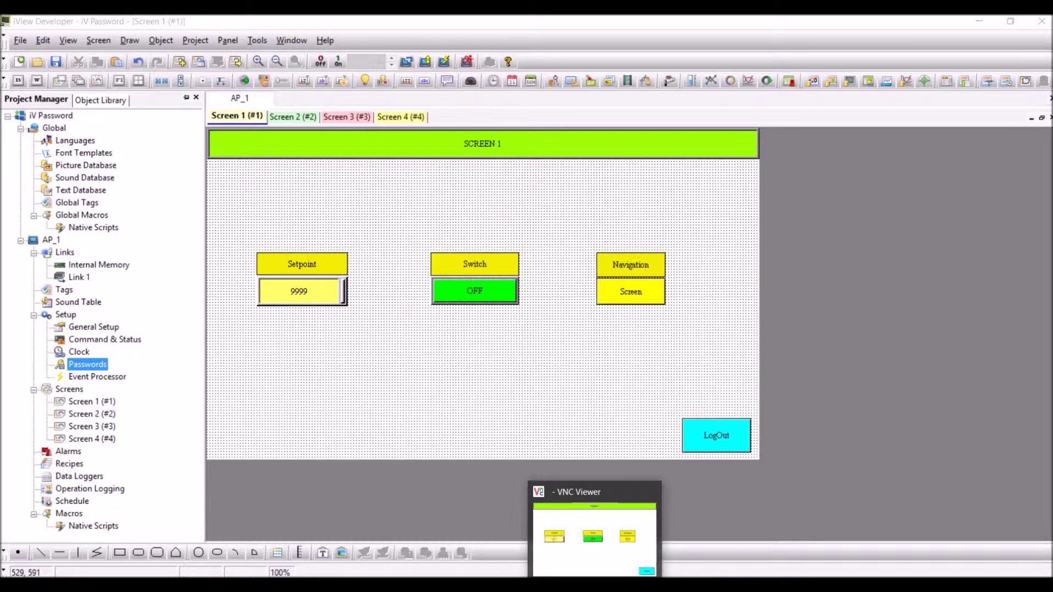
left_click(604, 516)
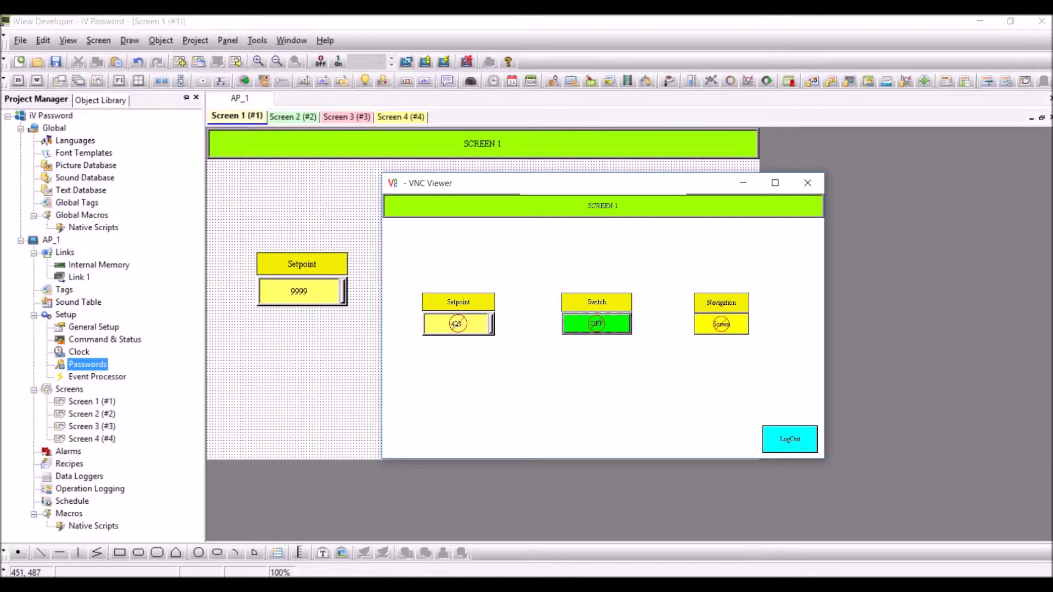
left_click(458, 324)
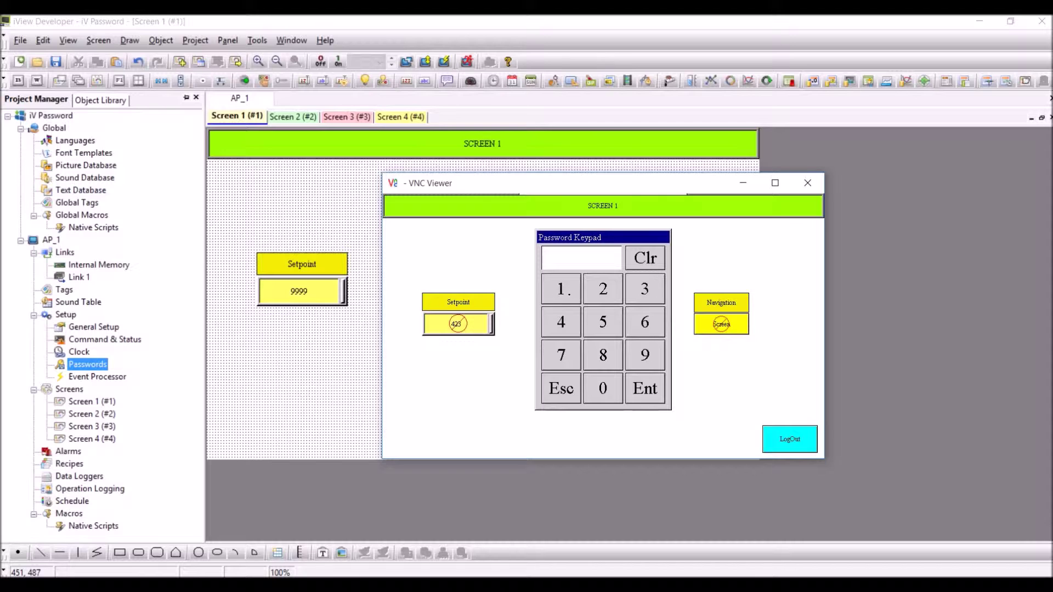
Step: Log in by entering the user password on the Password Keypad
left_click(562, 290)
left_click(642, 394)
left_click(645, 283)
left_click(645, 388)
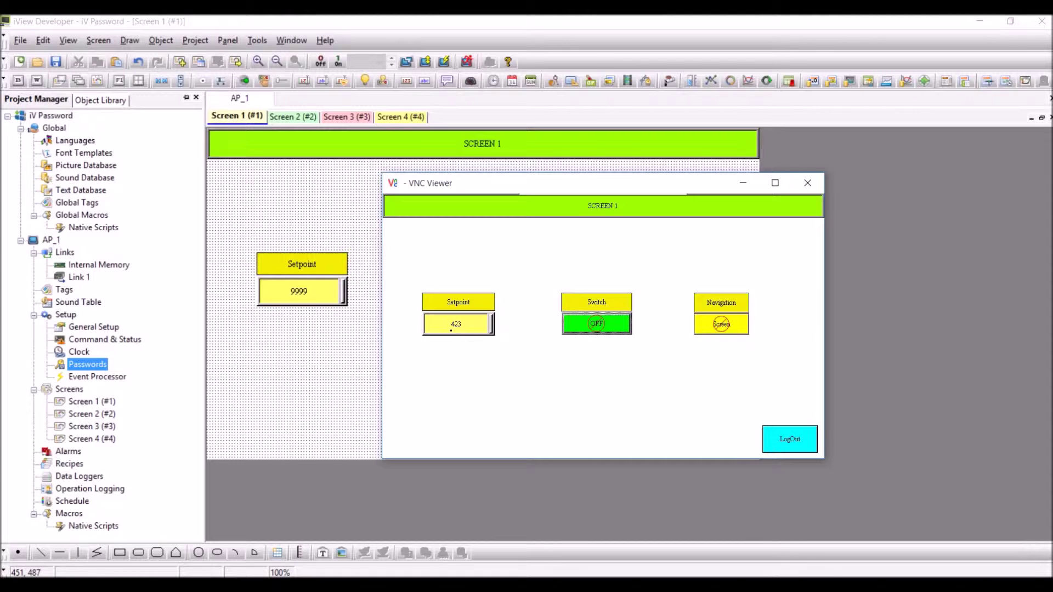
Step: Change the Setpoint from 423 to 1234
left_click(462, 327)
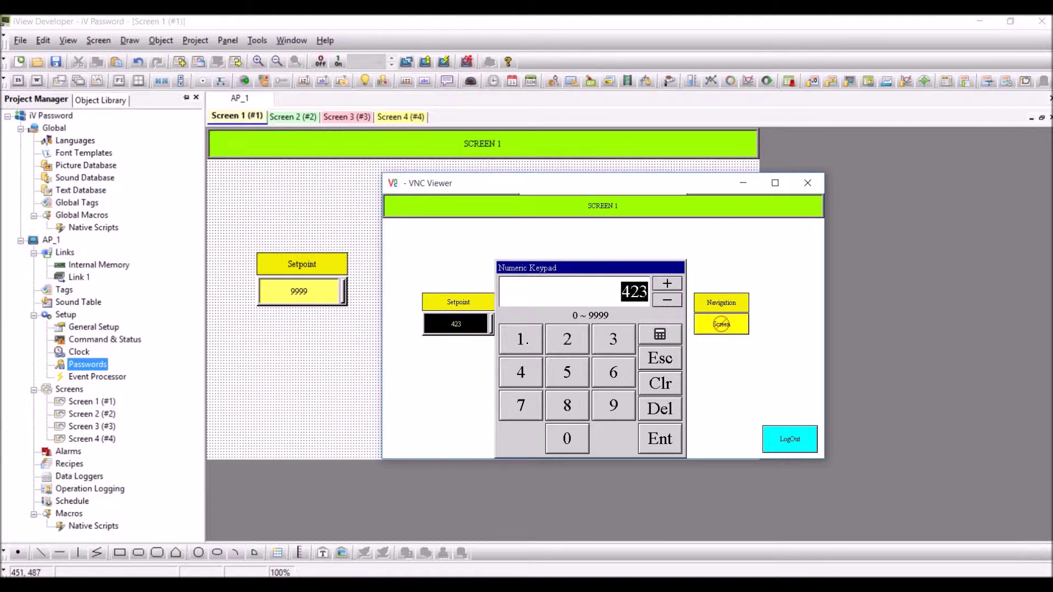
left_click(521, 339)
left_click(567, 339)
left_click(613, 339)
left_click(524, 375)
left_click(673, 450)
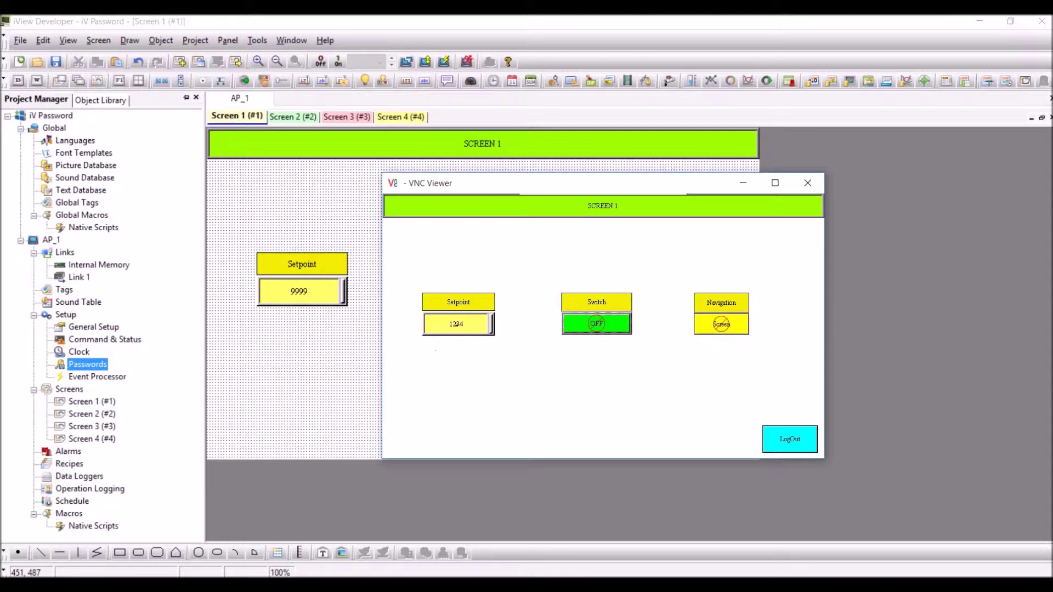
Step: Change the Setpoint from 1234 to 456
left_click(456, 324)
left_click(521, 373)
left_click(567, 373)
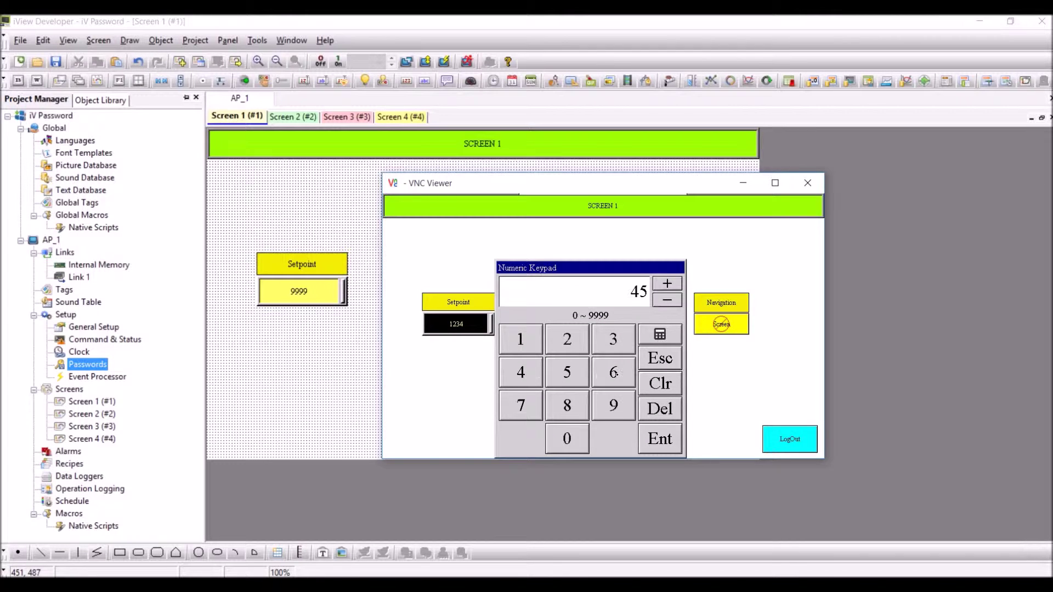
left_click(613, 373)
left_click(661, 440)
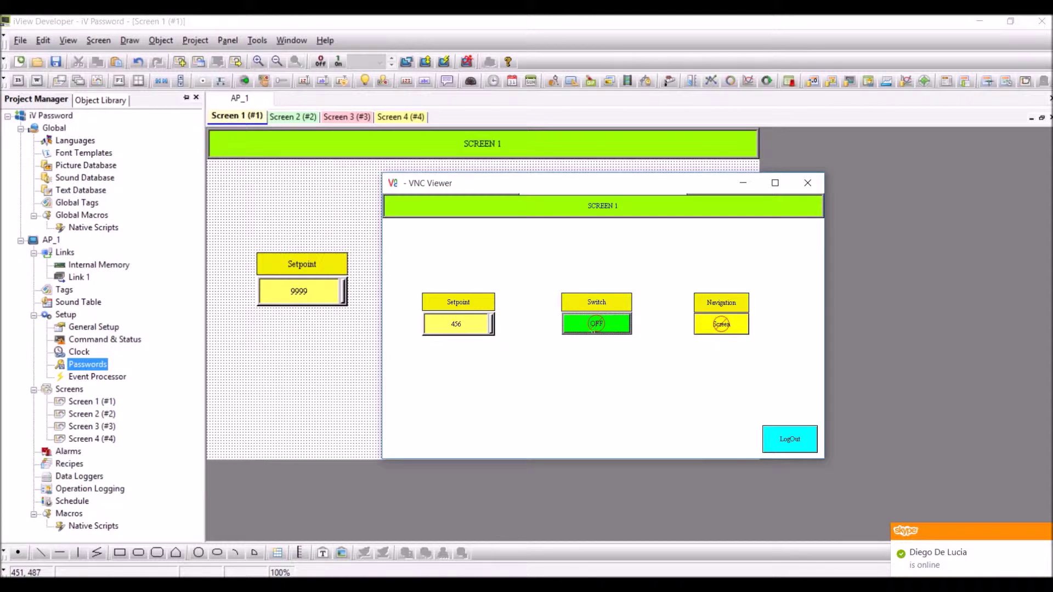
Step: Tap the Switch, clear the keypad, and enter the password to unlock it
left_click(595, 327)
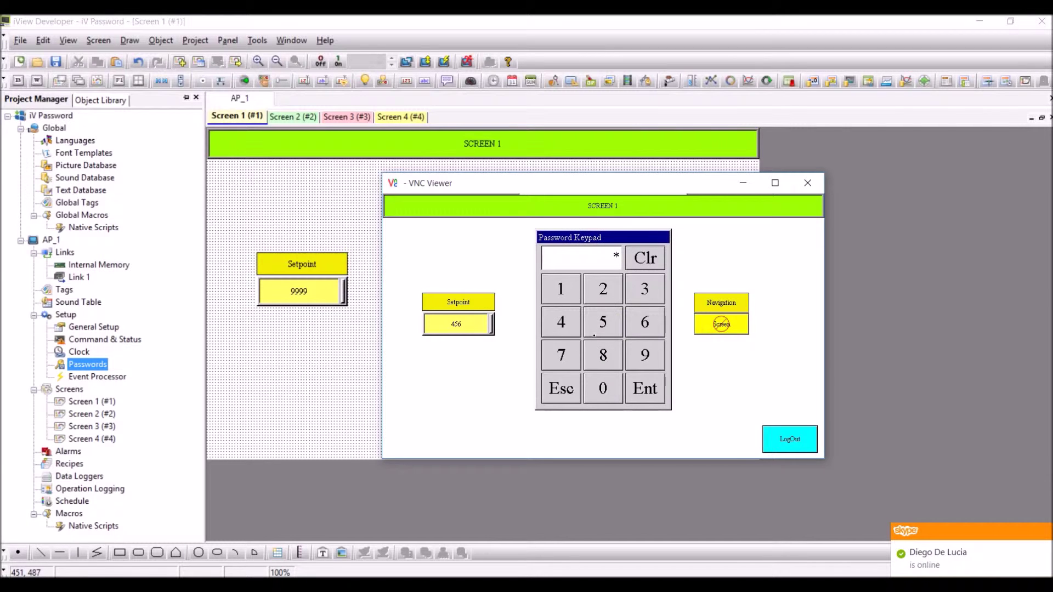
left_click(656, 268)
left_click(604, 289)
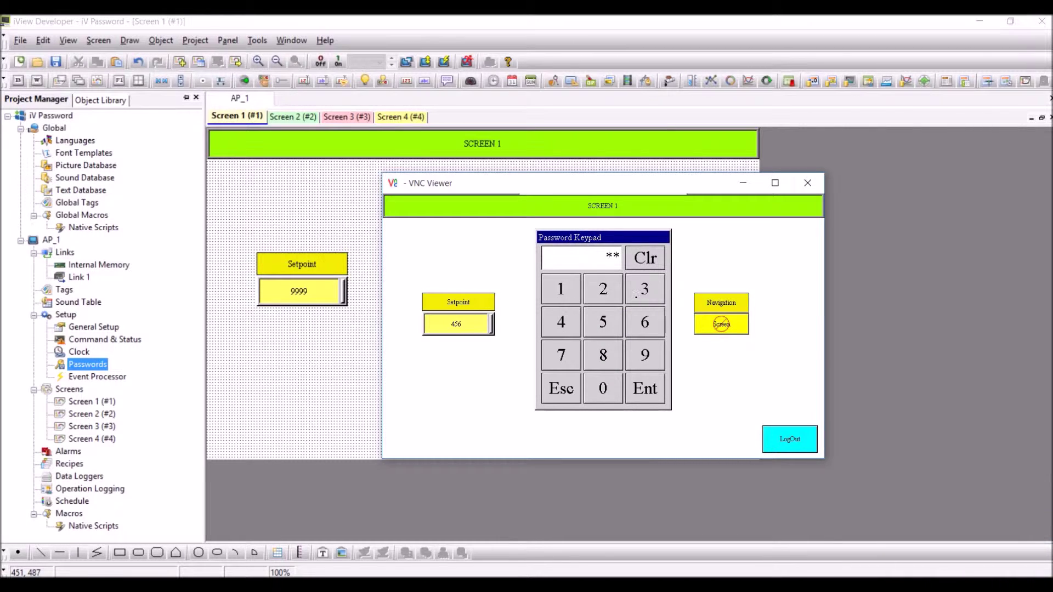
left_click(644, 289)
left_click(656, 389)
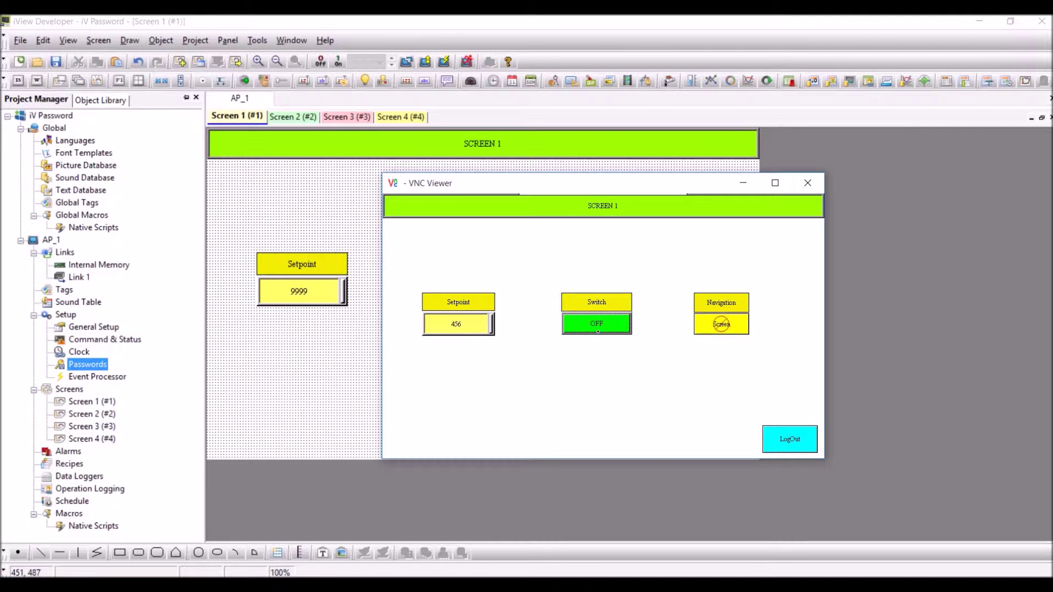
Step: Toggle the Switch ON and OFF three times, ending OFF
left_click(597, 323)
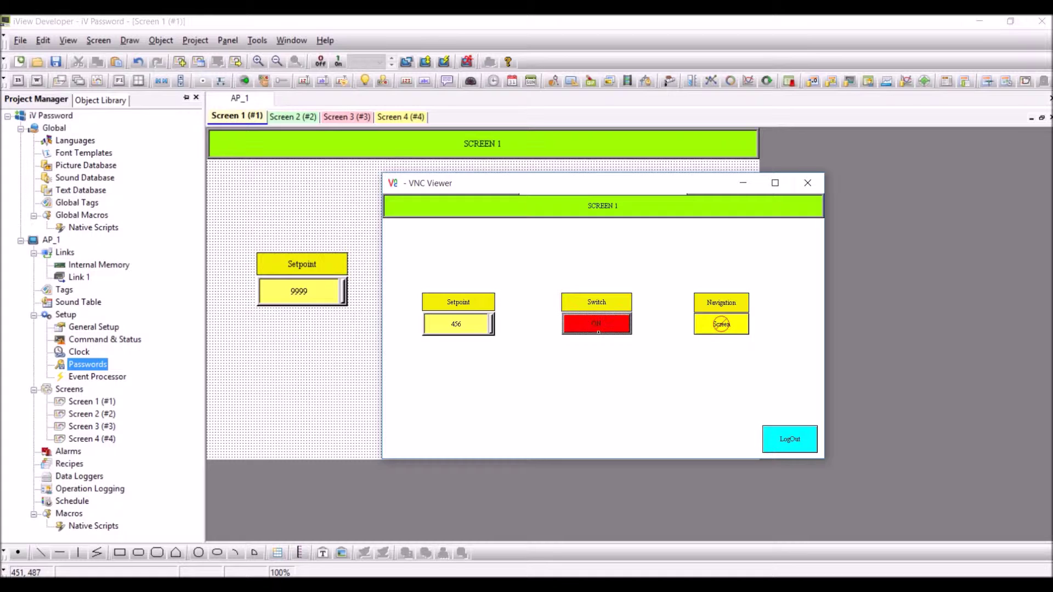
left_click(595, 330)
left_click(595, 331)
left_click(592, 329)
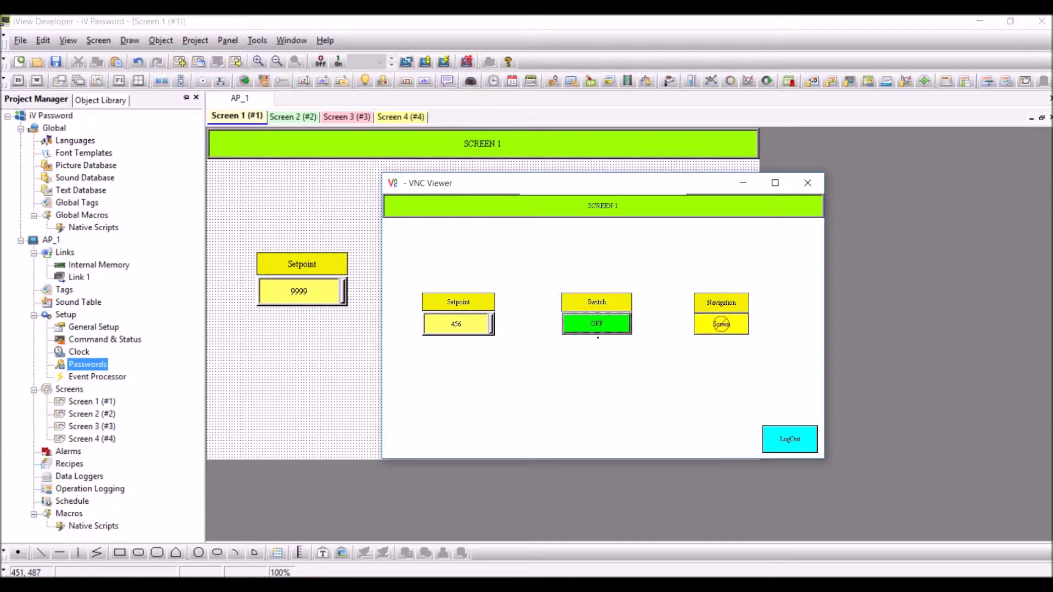
left_click(595, 331)
left_click(595, 332)
Step: Enter the password to unlock navigation to SCREEN 2, then return to SCREEN 1
left_click(721, 326)
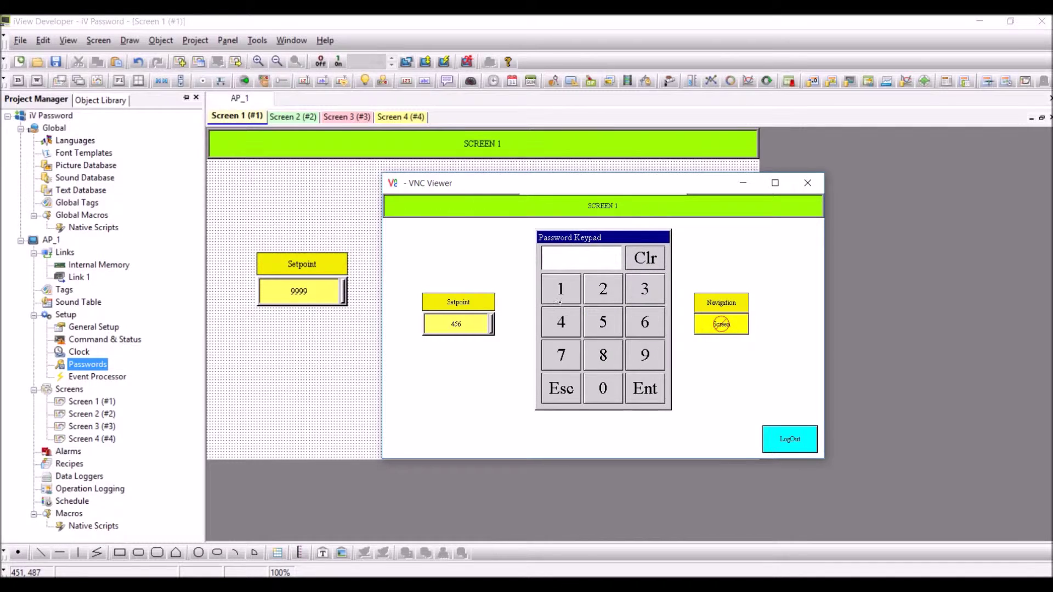
left_click(560, 289)
left_click(602, 289)
left_click(602, 289)
left_click(643, 401)
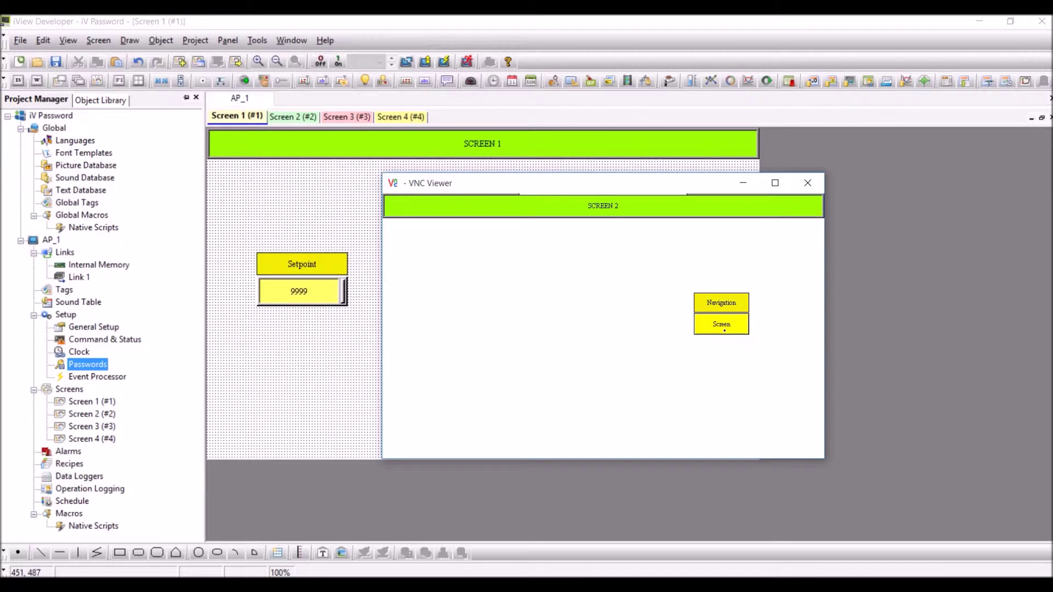
left_click(725, 331)
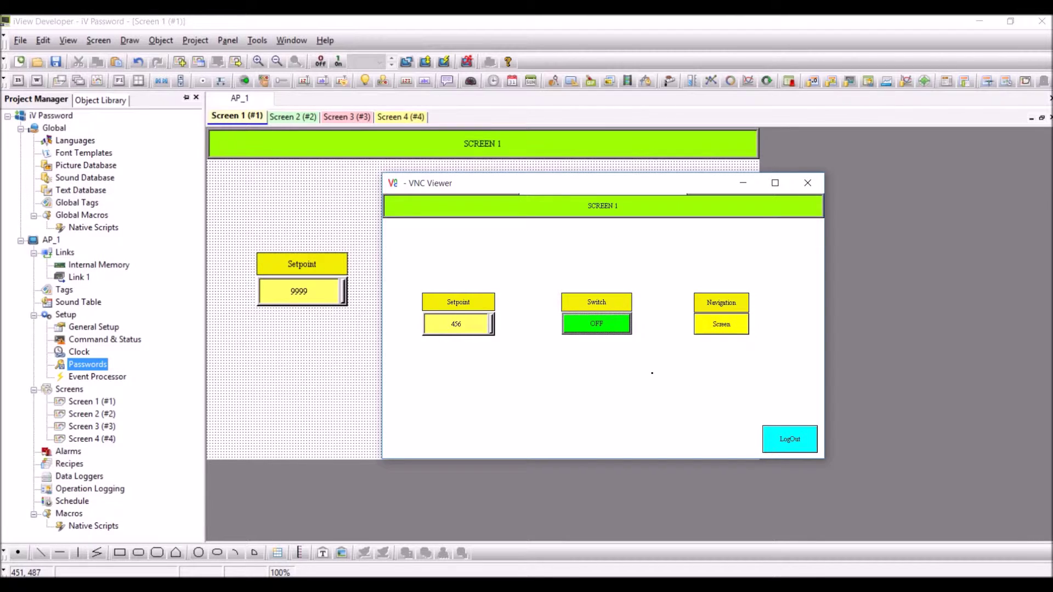